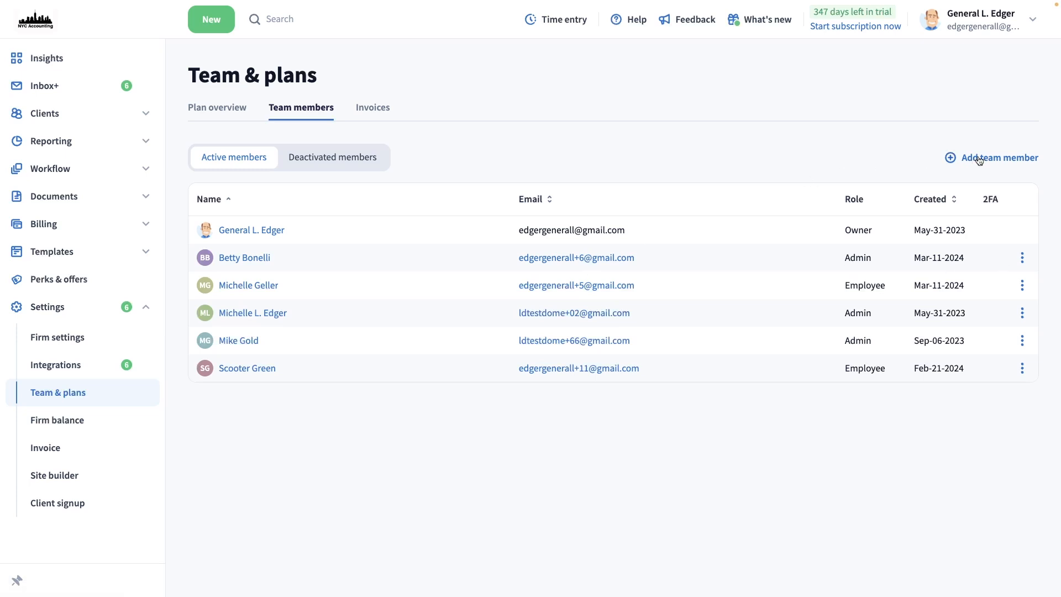
Step: View the edit form of the Admin team member created Mar-11-2024 from the members list and close it
click(1021, 258)
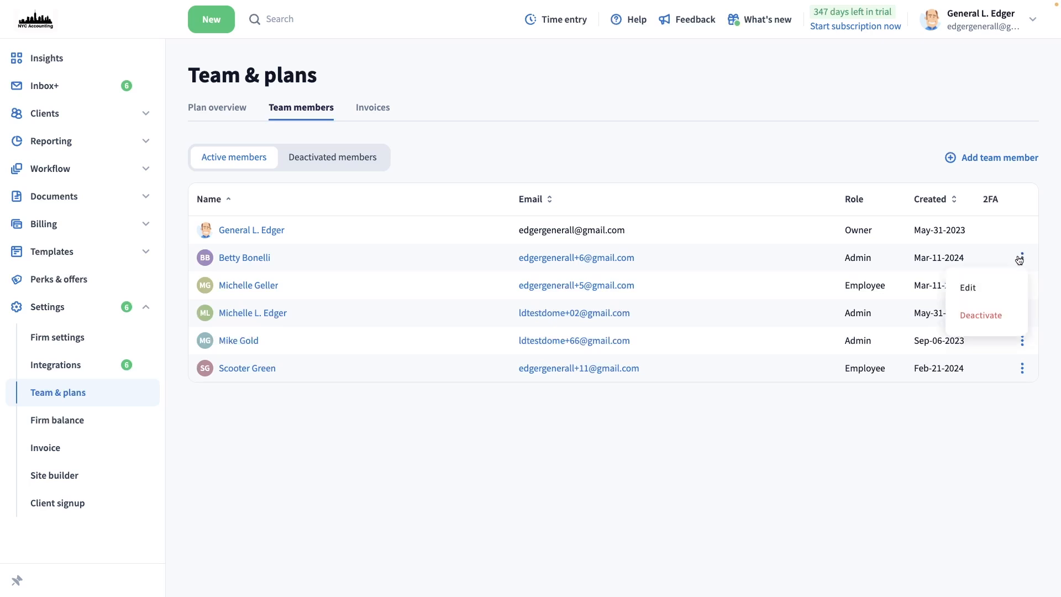
click(998, 284)
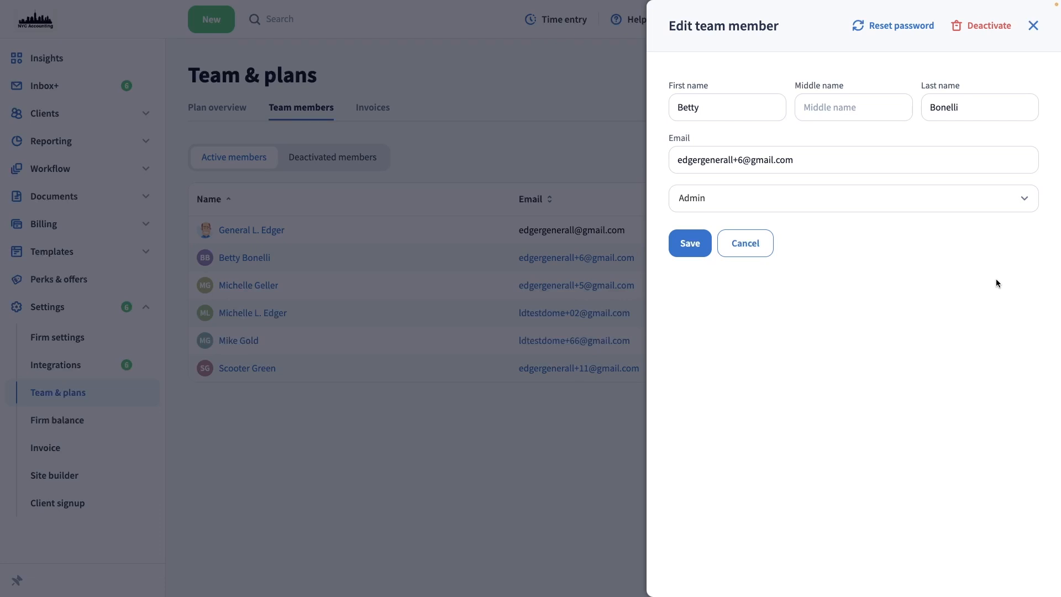
click(509, 372)
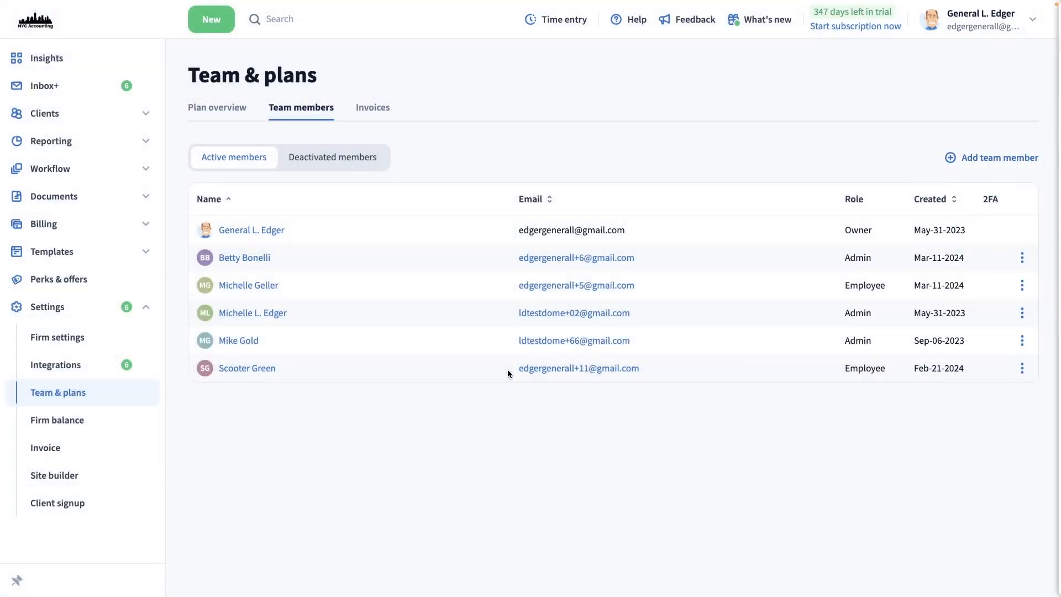
Step: Open that Admin's member details, start editing the access rights and view the available role options
click(260, 258)
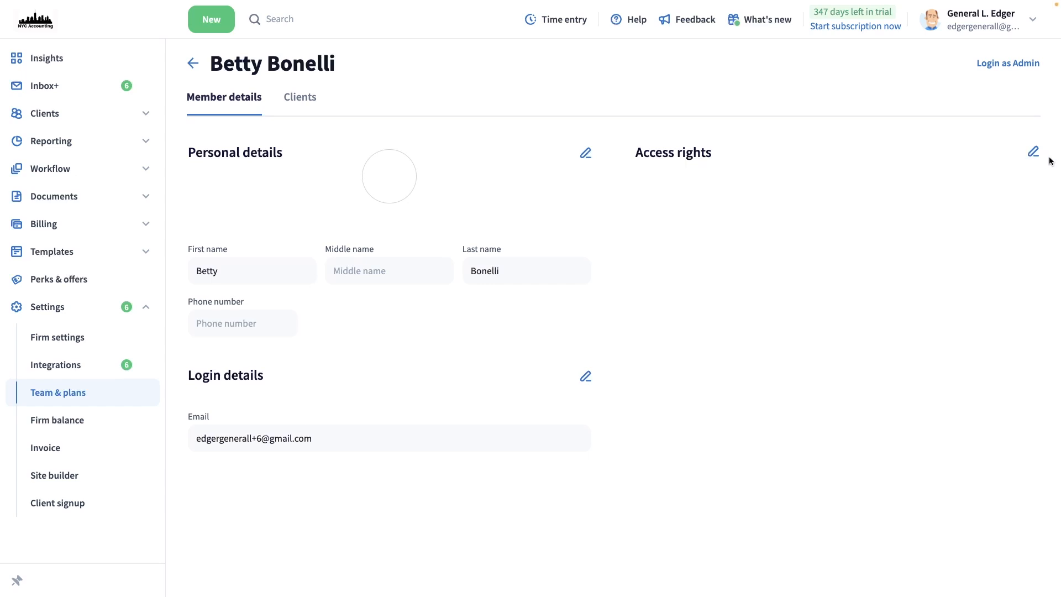
click(1033, 152)
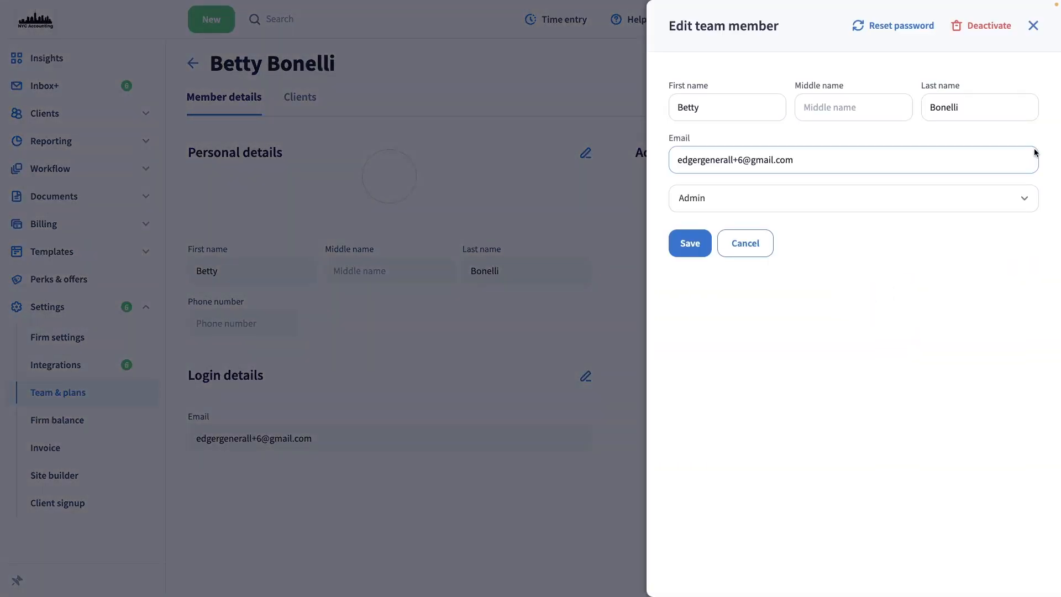
click(991, 194)
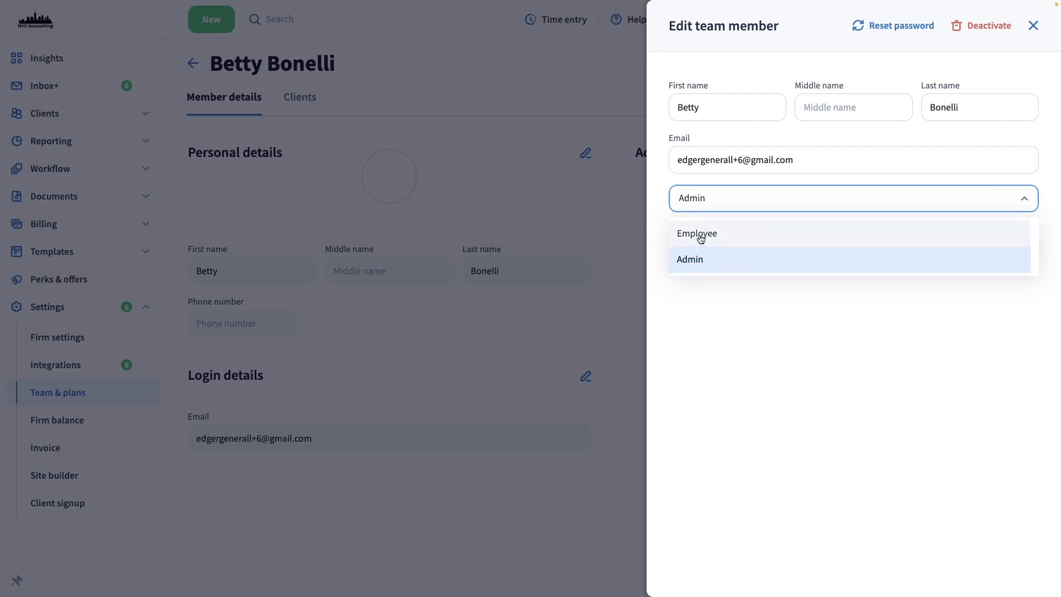
click(694, 295)
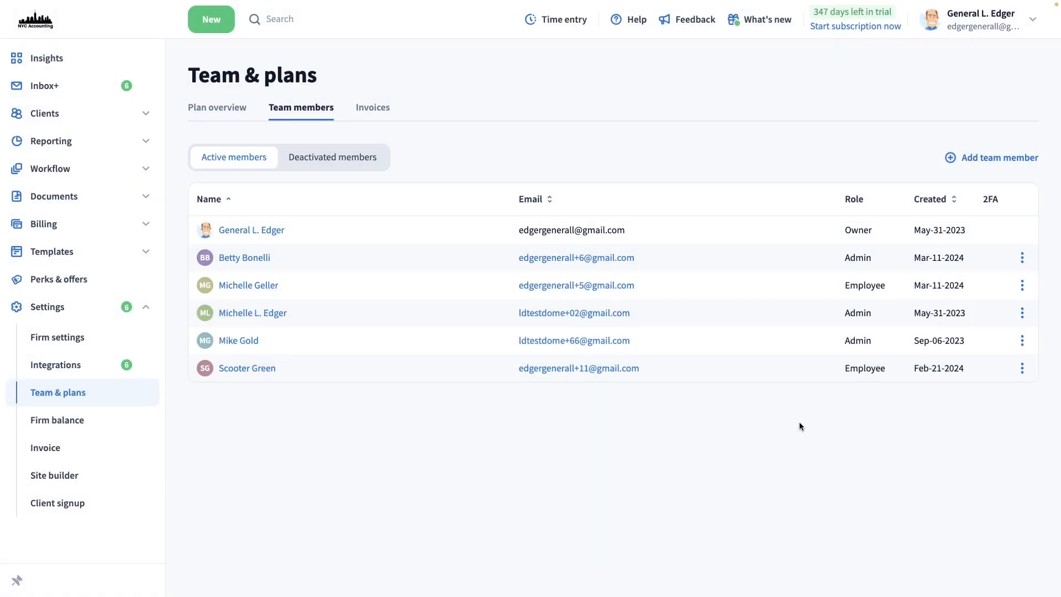
Step: Examine the role options and access rights in the edit form of the Employee created Mar-11-2024, and close the form
click(1022, 285)
click(997, 315)
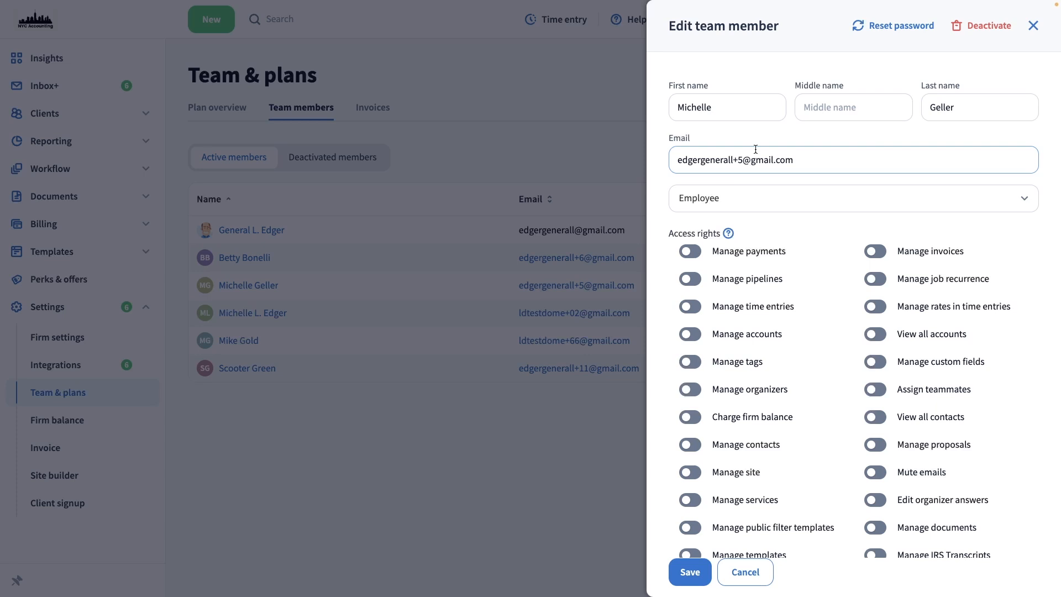
click(691, 200)
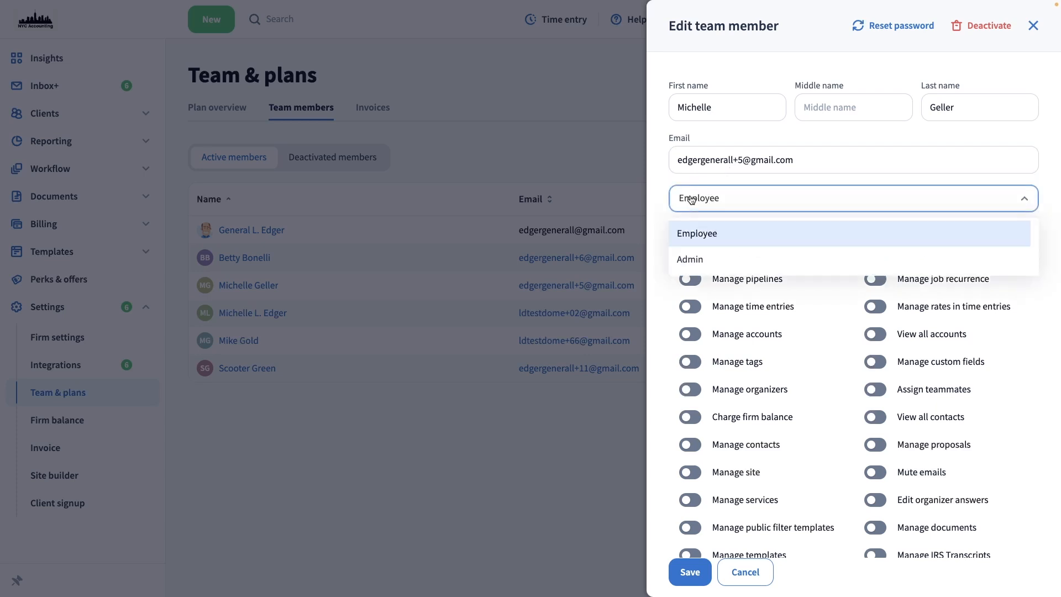
click(665, 209)
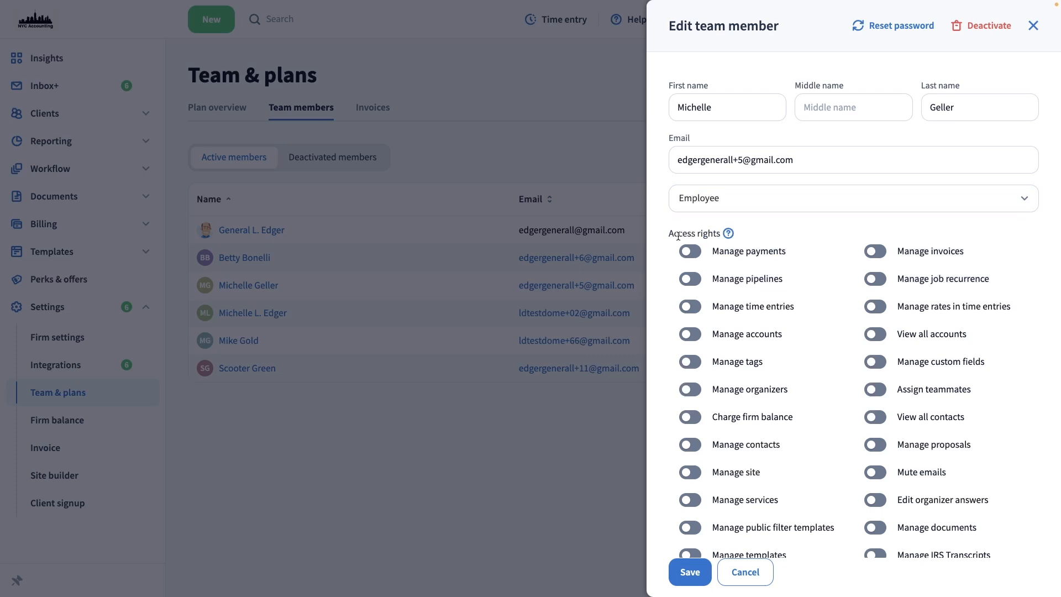
scroll(667, 416, down, 2)
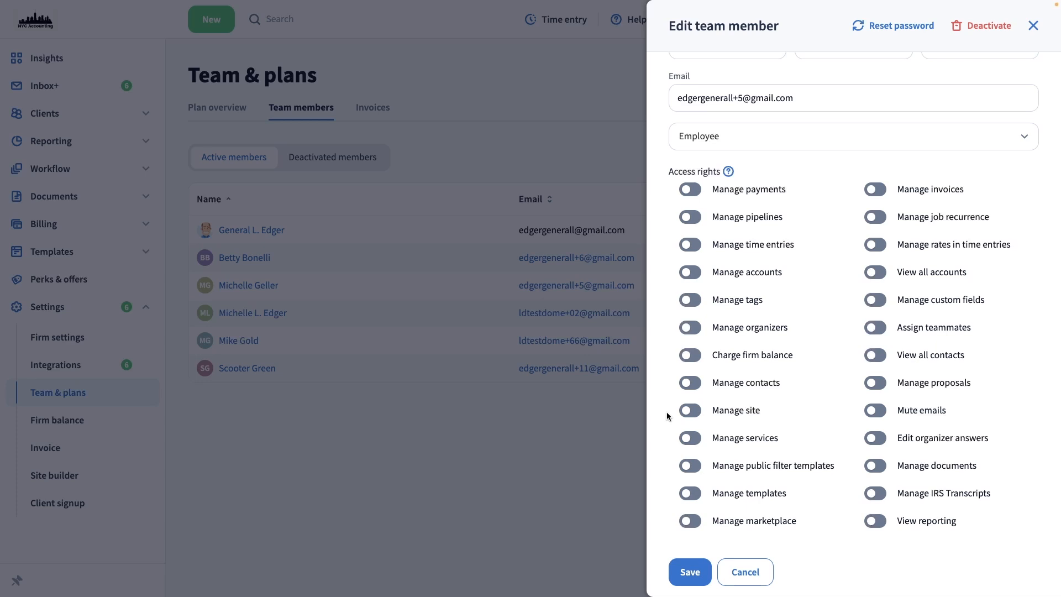
click(590, 438)
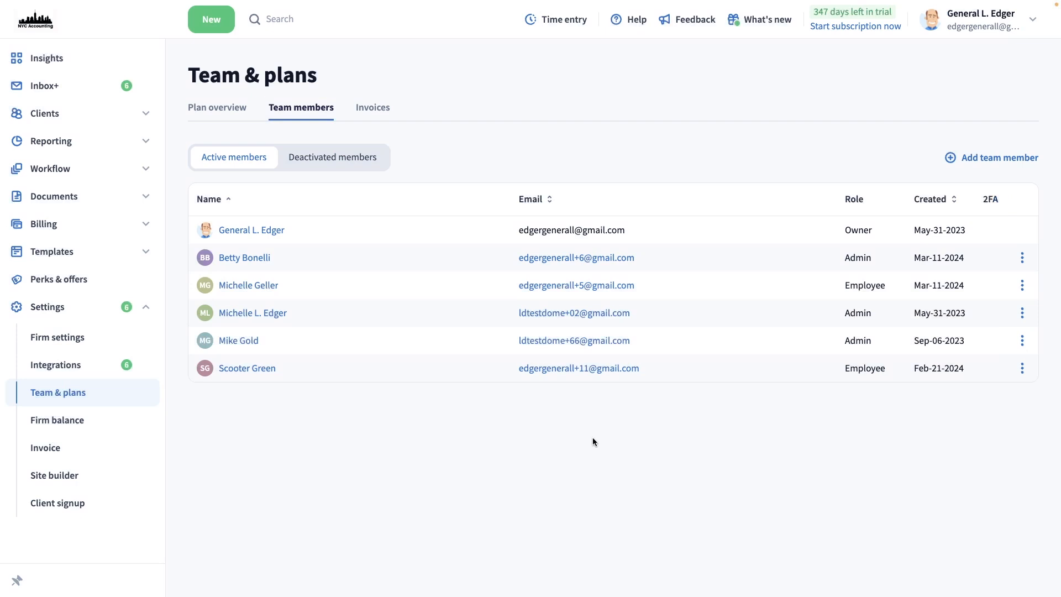
Step: Log in as the Employee created Mar-11-2024 from the member details and examine the new-item options and client accounts
click(258, 286)
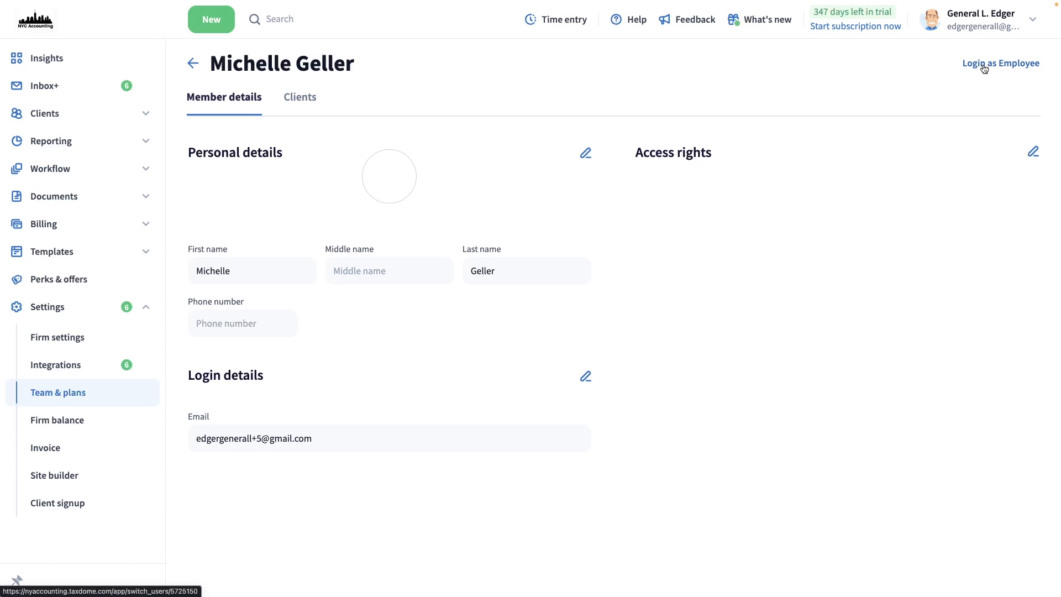
click(983, 65)
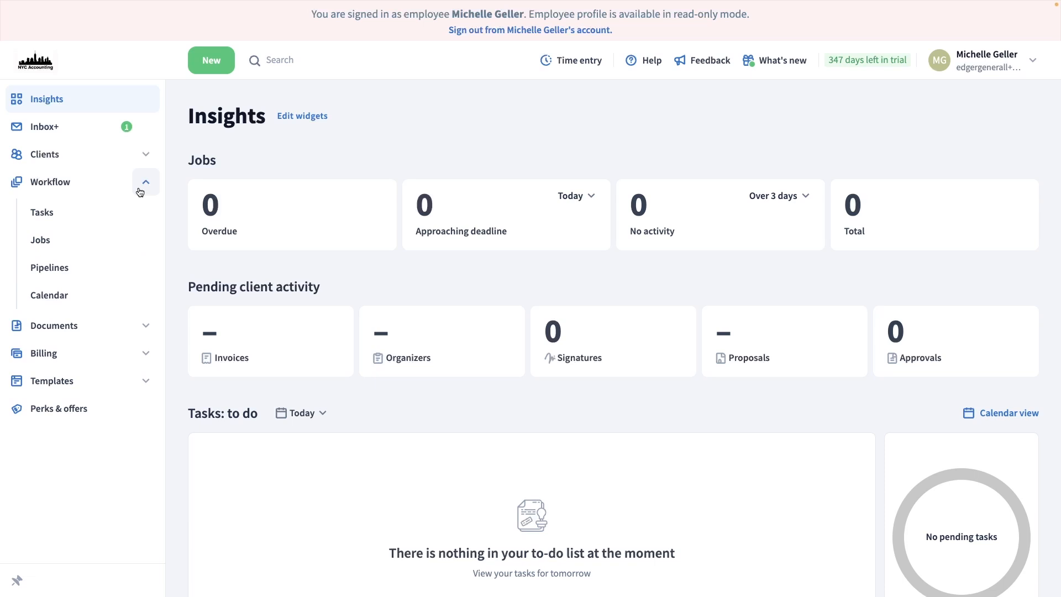
click(209, 69)
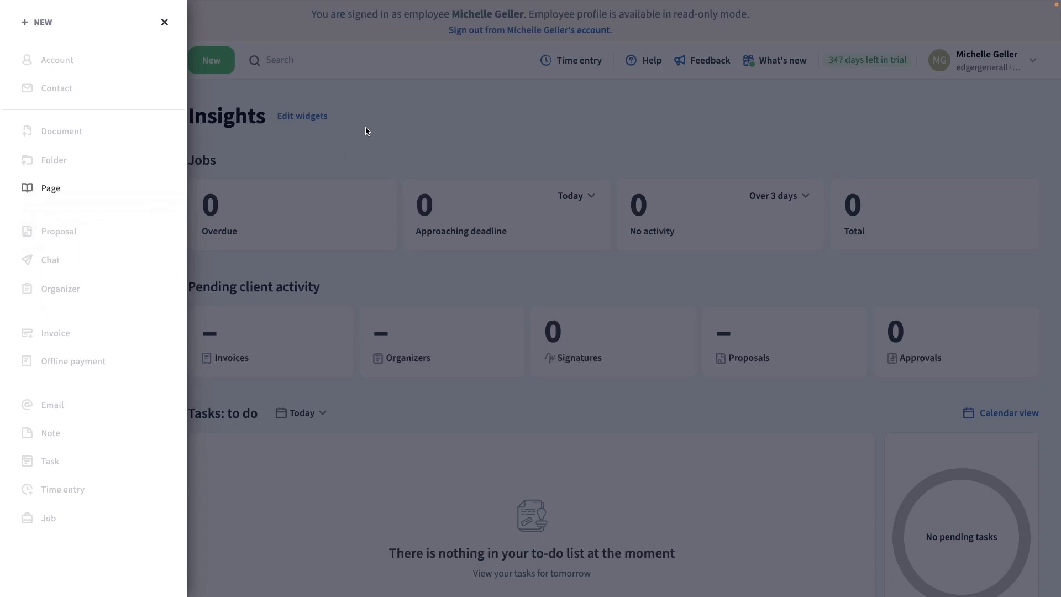
click(378, 111)
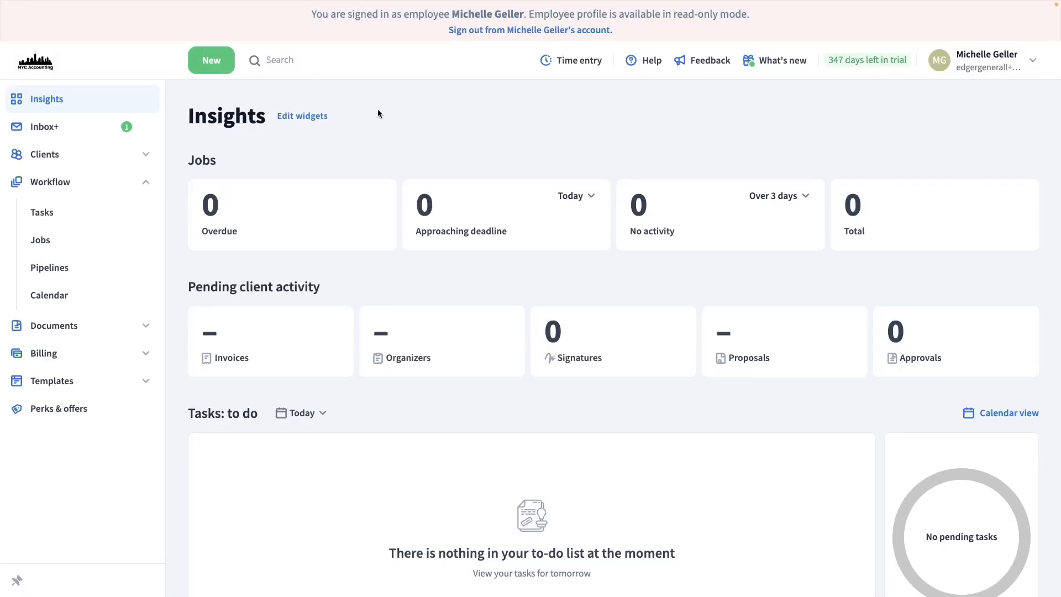
click(63, 154)
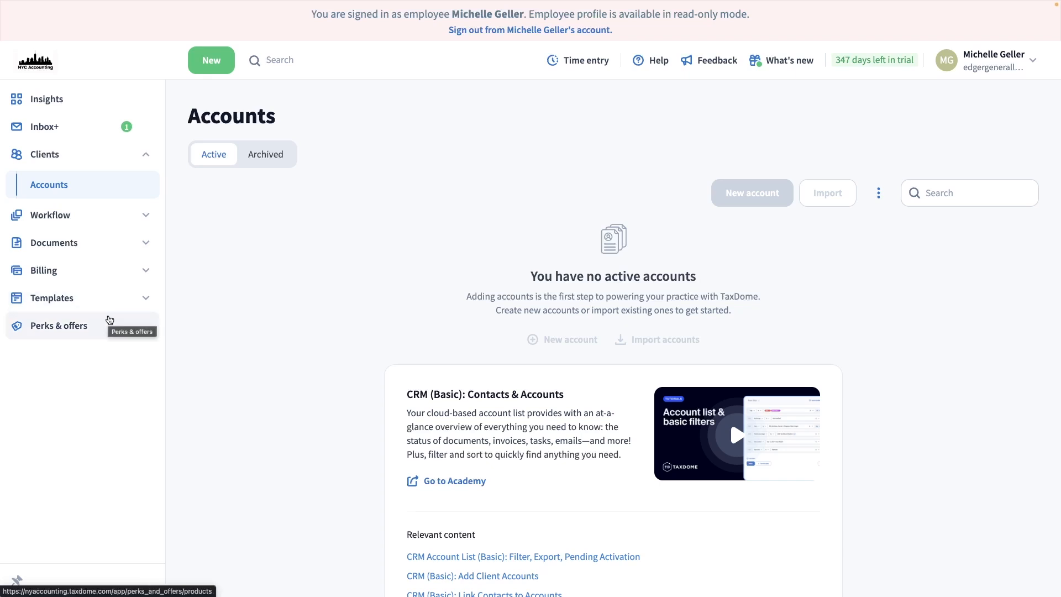
Step: Sign out from the employee's account and turn on the View all accounts and View all contacts access rights for that employee
click(529, 31)
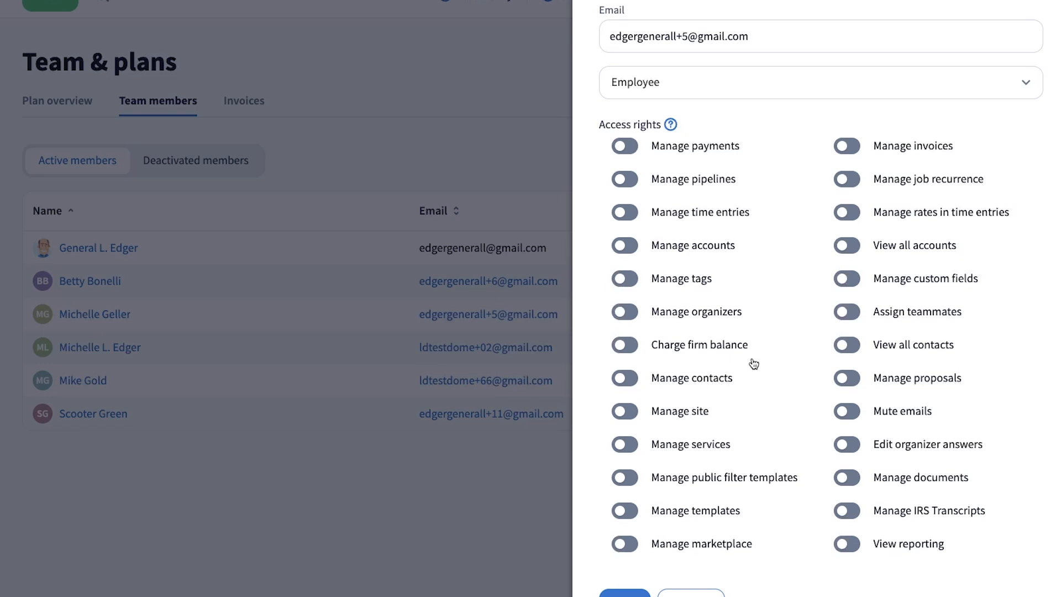
click(851, 347)
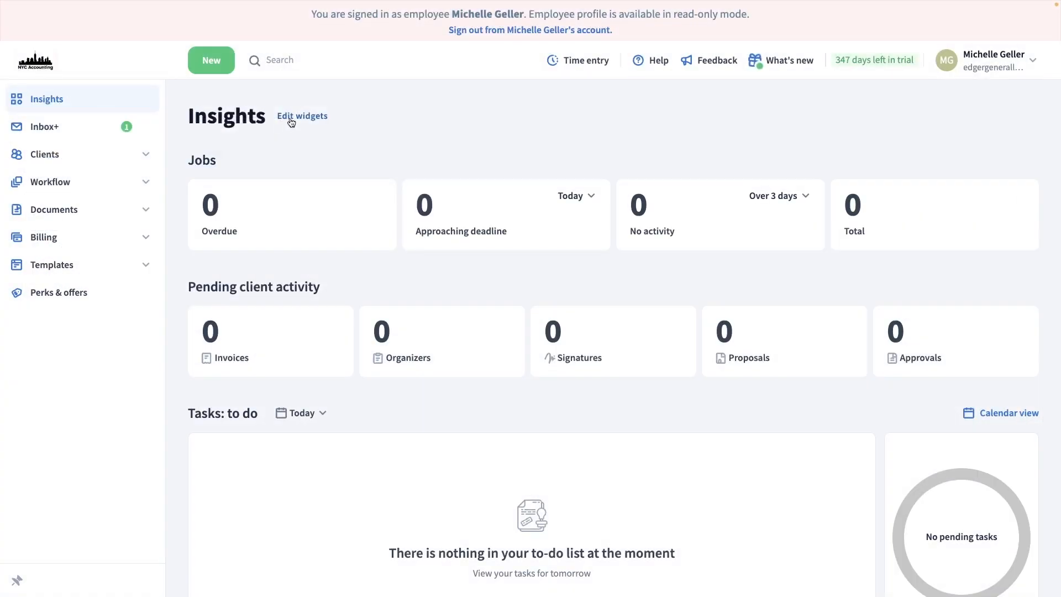
Step: View the client Accounts and Contacts lists while signed in as the employee
click(102, 154)
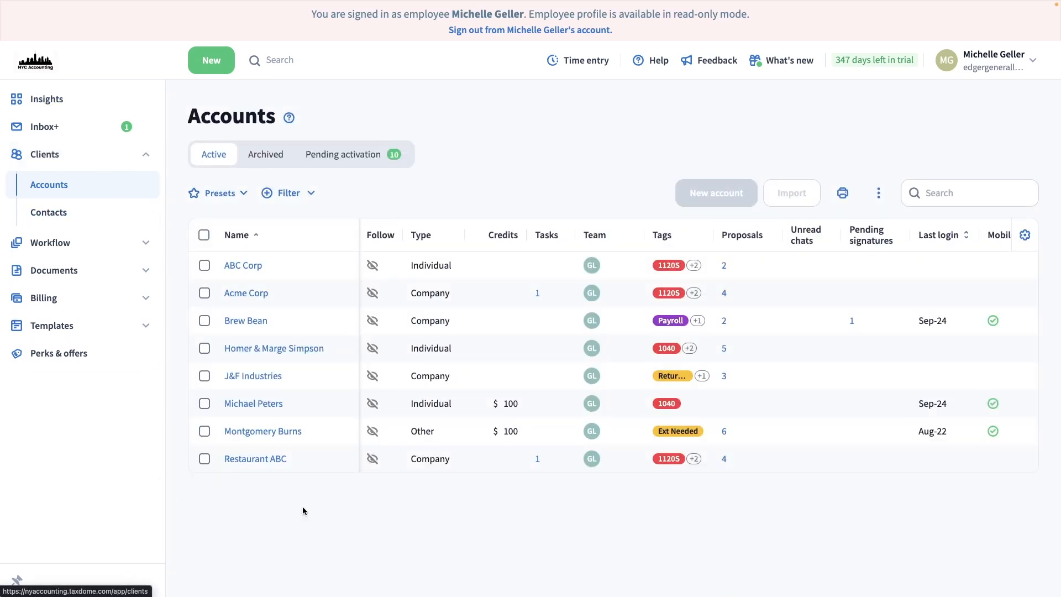
click(116, 221)
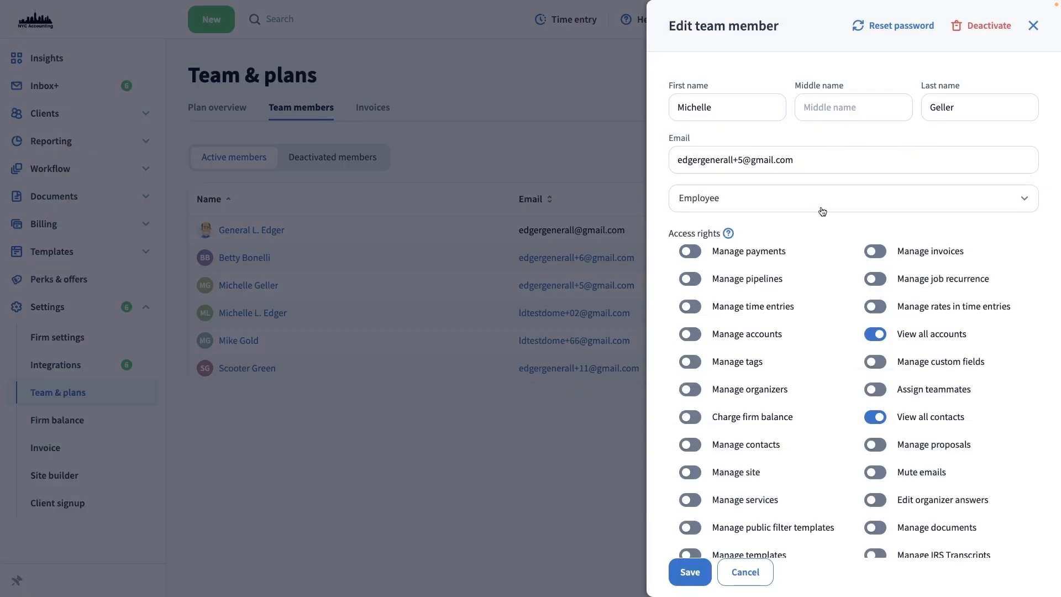
Step: Change the role of the Employee created Mar-11-2024 to Admin and save the team member
click(744, 260)
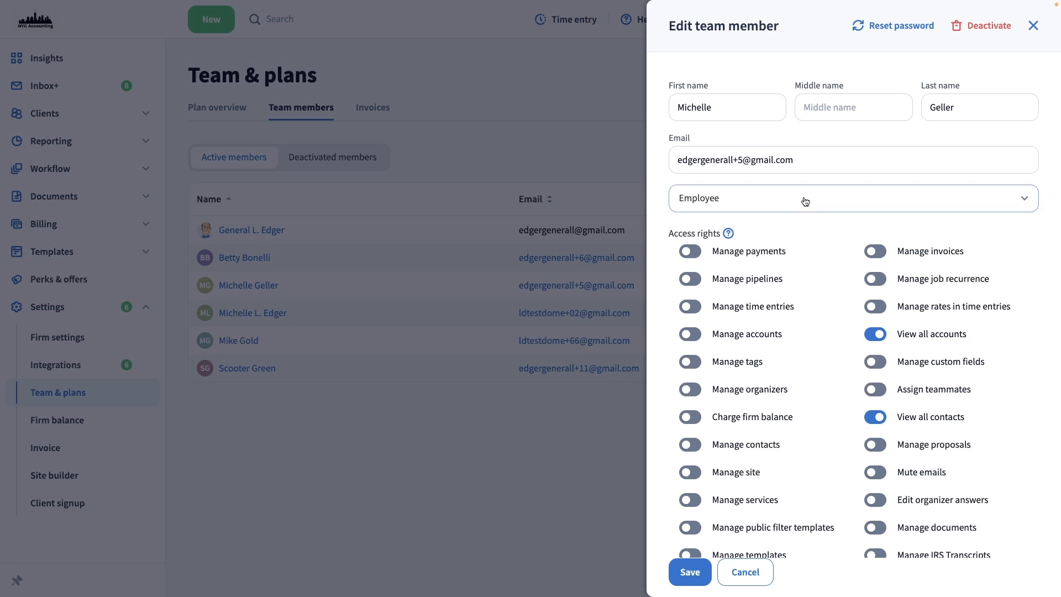
click(806, 202)
click(745, 259)
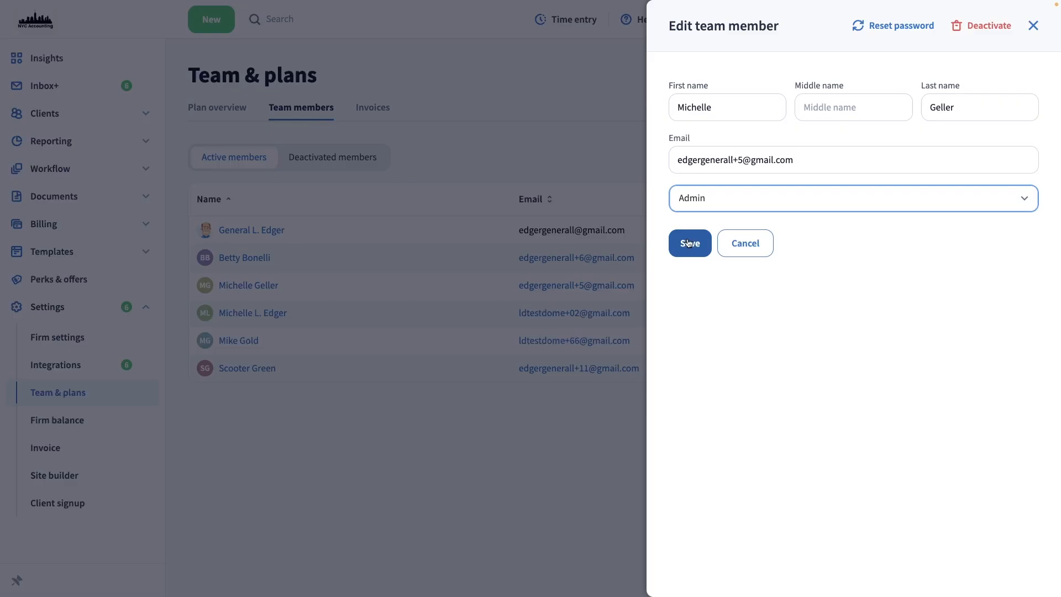
click(688, 243)
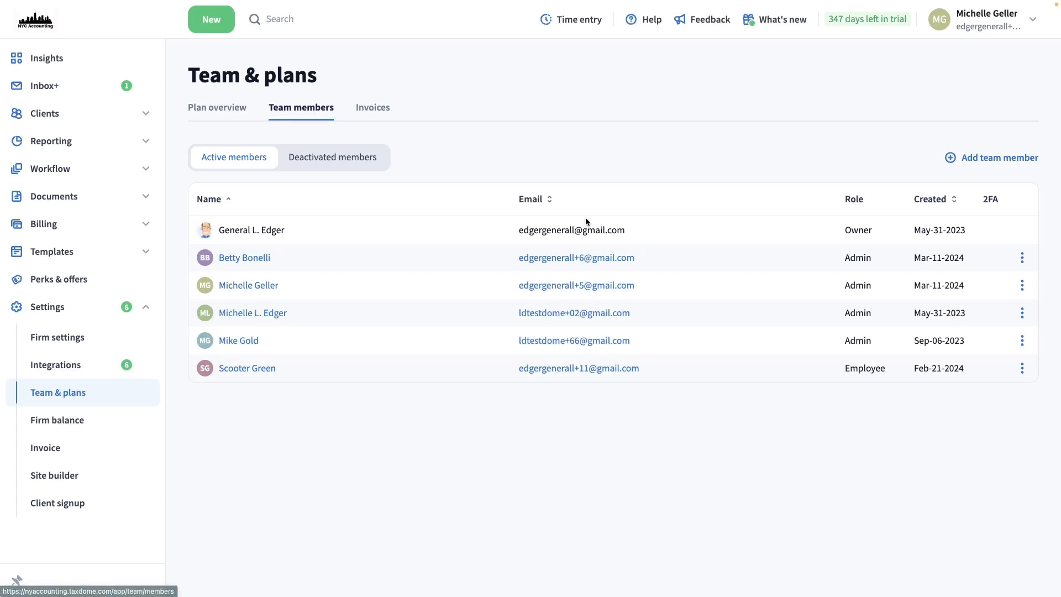
Step: View the role and access rights in the edit form of the Employee created Feb-21-2024, and close it
click(1022, 368)
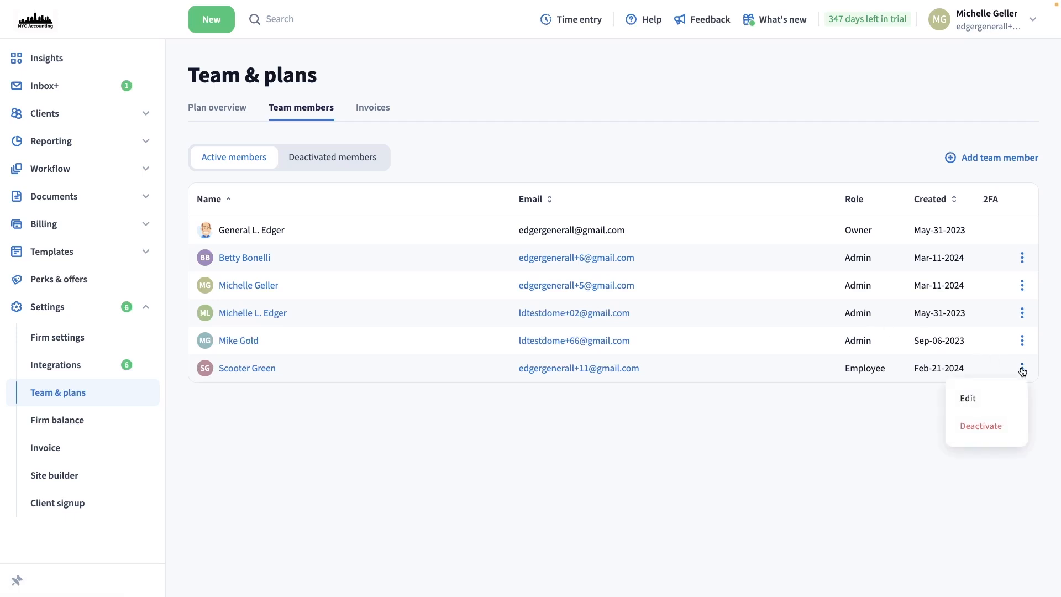
click(986, 399)
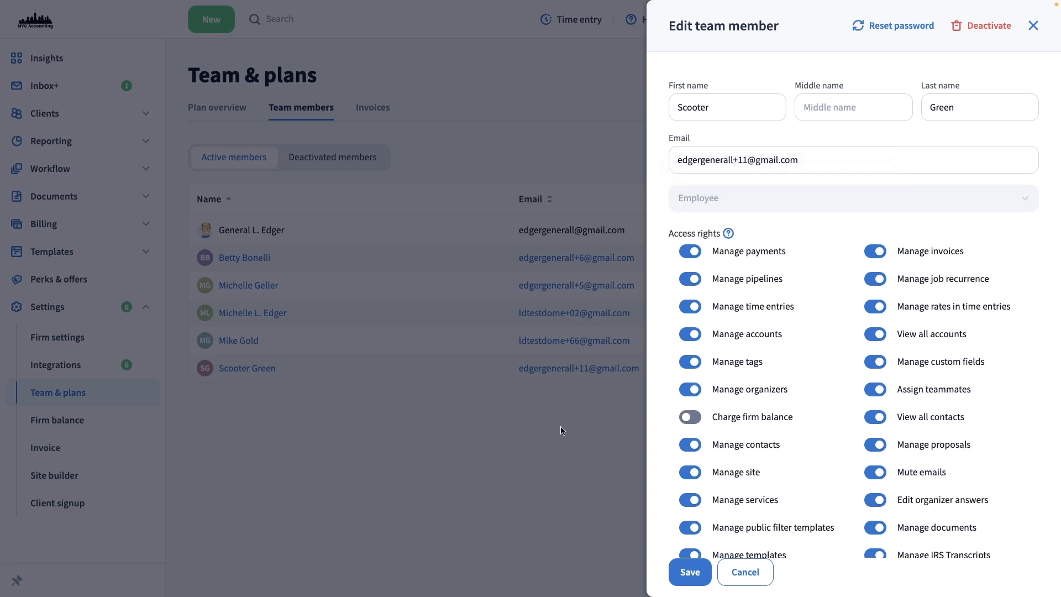
click(566, 449)
click(1022, 341)
click(843, 428)
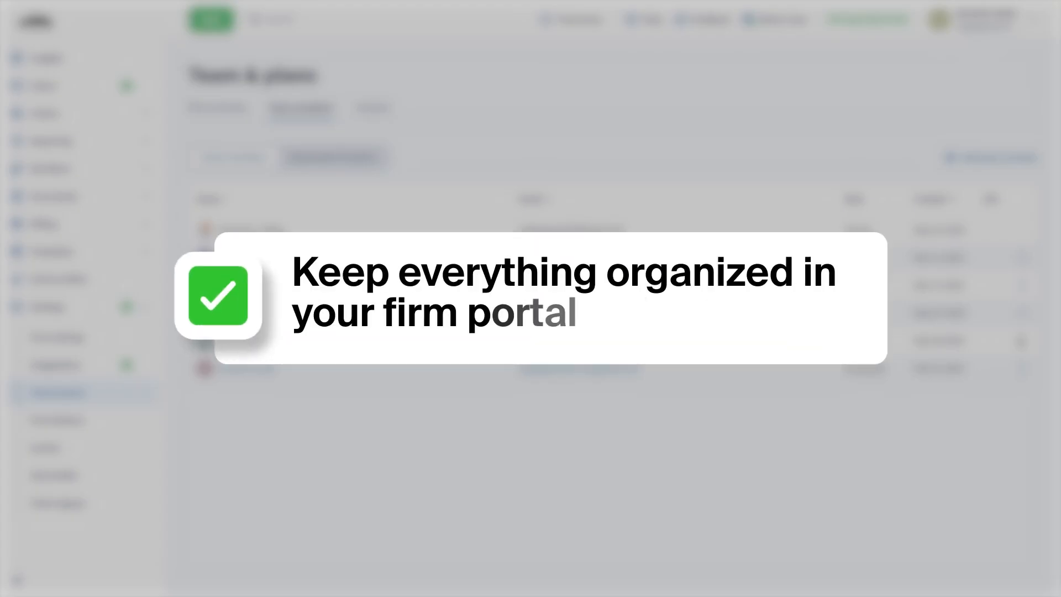